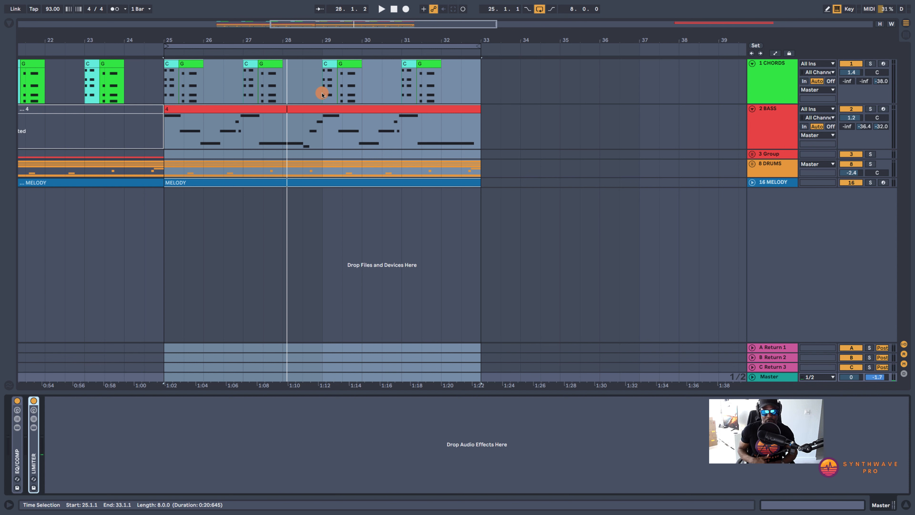
Step: Insert an empty Audio Effect Rack on the Master track between the EQ/COMP and LIMITER devices
left_click(774, 376)
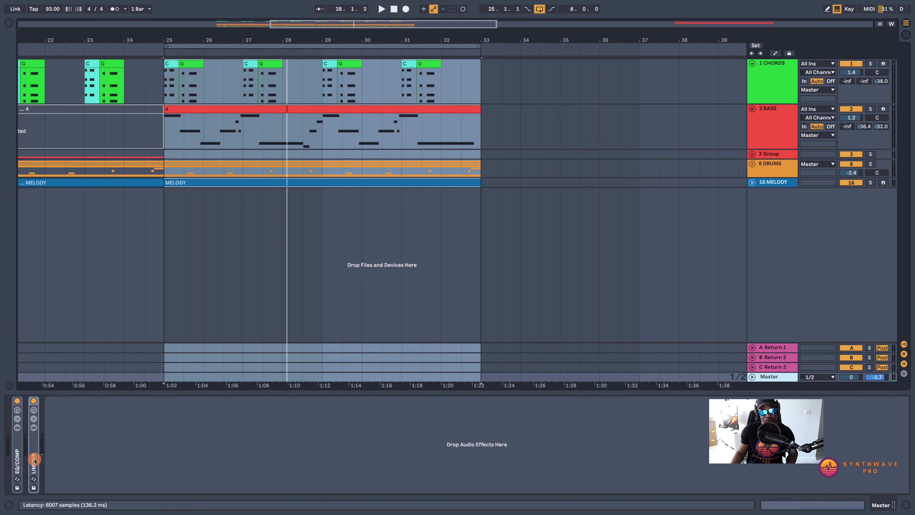
left_click(8, 25)
left_click(35, 164)
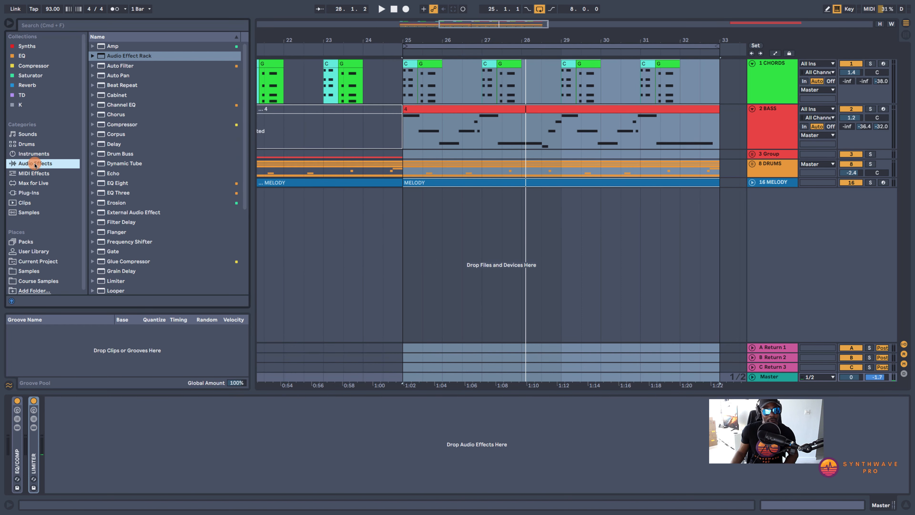
left_click_drag(101, 58, 30, 441)
left_click(10, 23)
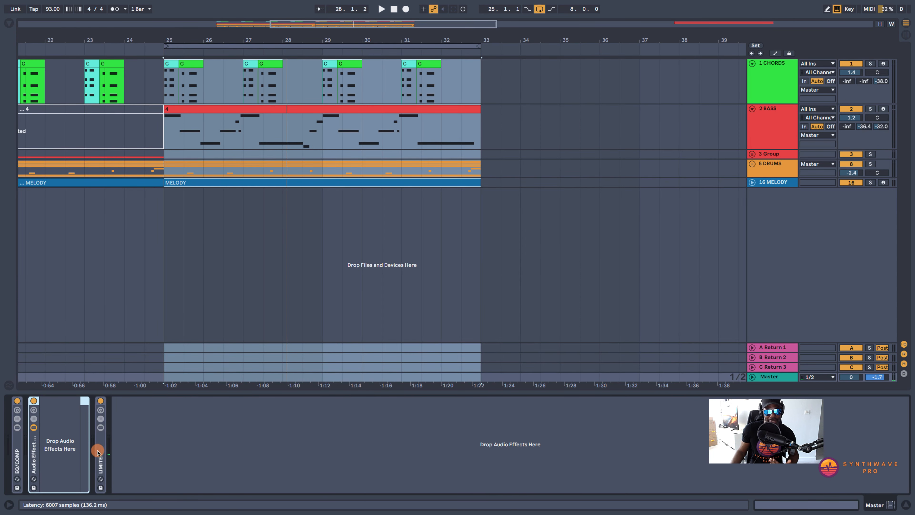
Step: Load the Saturation Knob plug-in from the Saturator collection into the Audio Effect Rack, then hide the browser
left_click(9, 23)
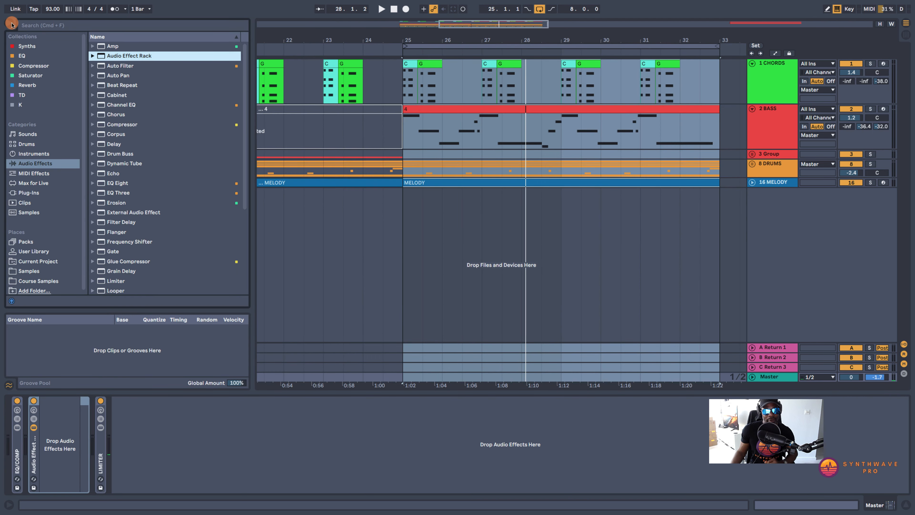
left_click(32, 75)
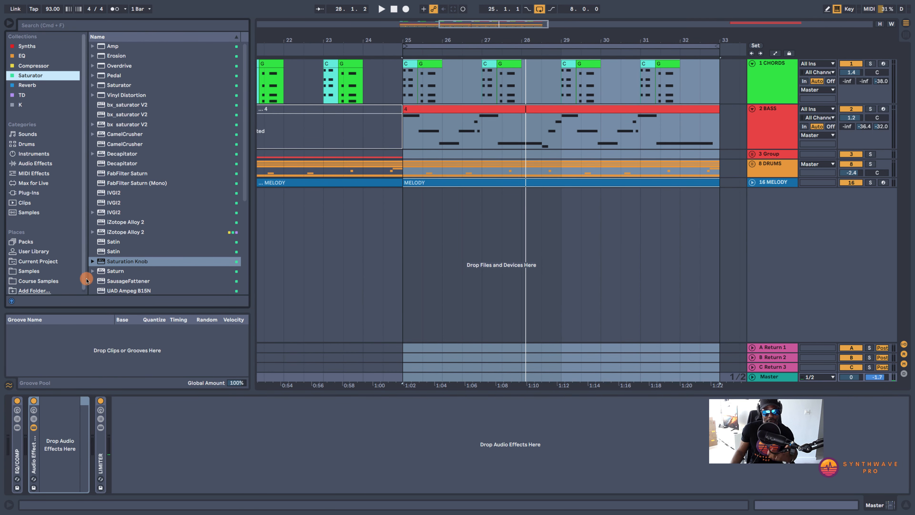
left_click_drag(101, 262, 74, 433)
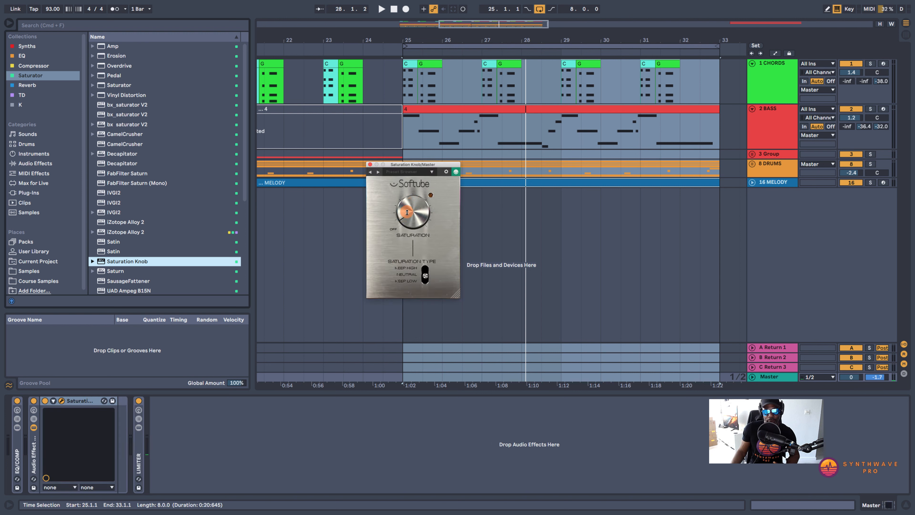
key("super+alt+b")
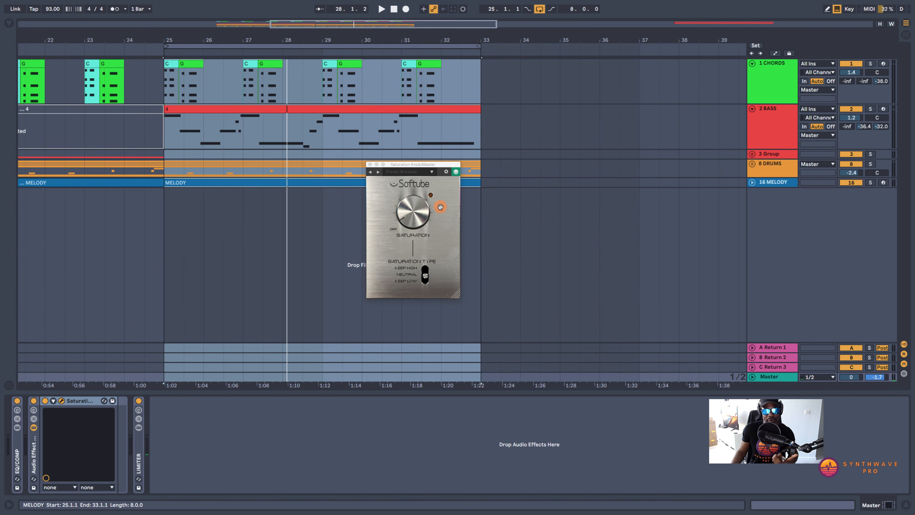
Step: Reveal the rack's chain list and rename the saturation chain as PARALLEL SAT
left_click(33, 419)
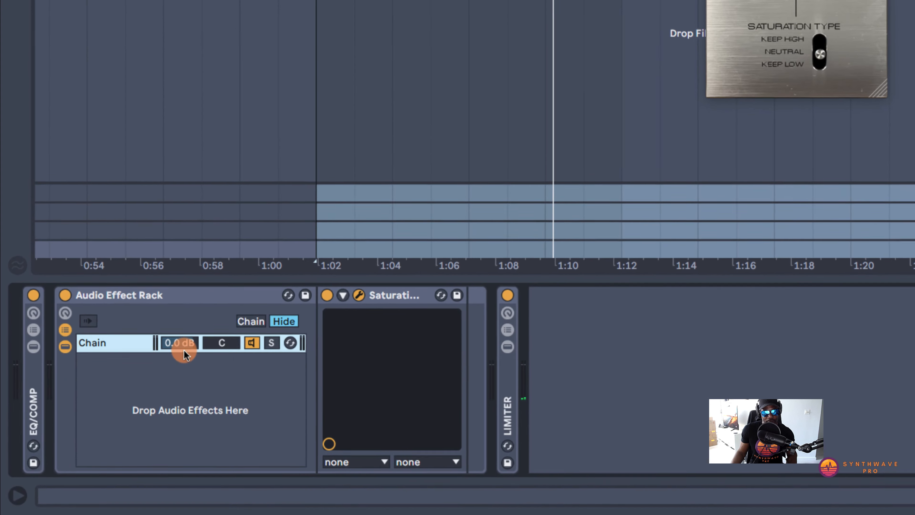
double_click(43, 426)
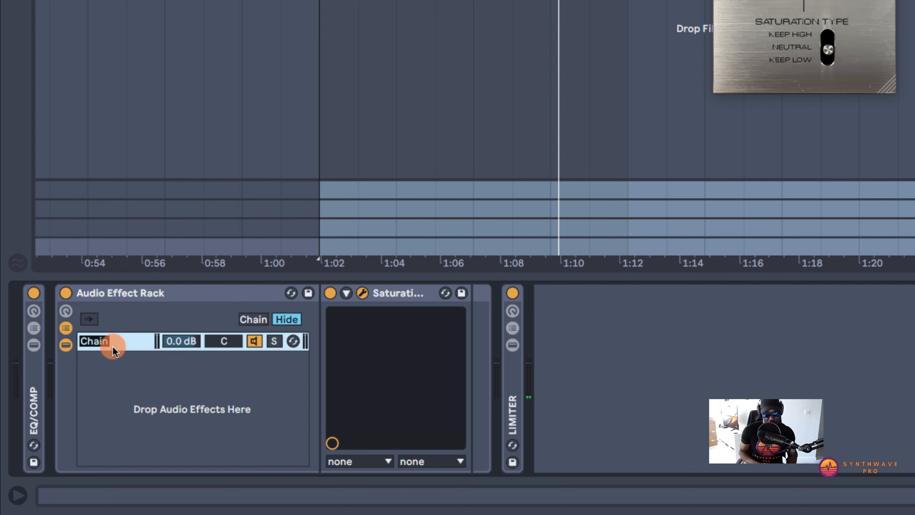
type("PARA")
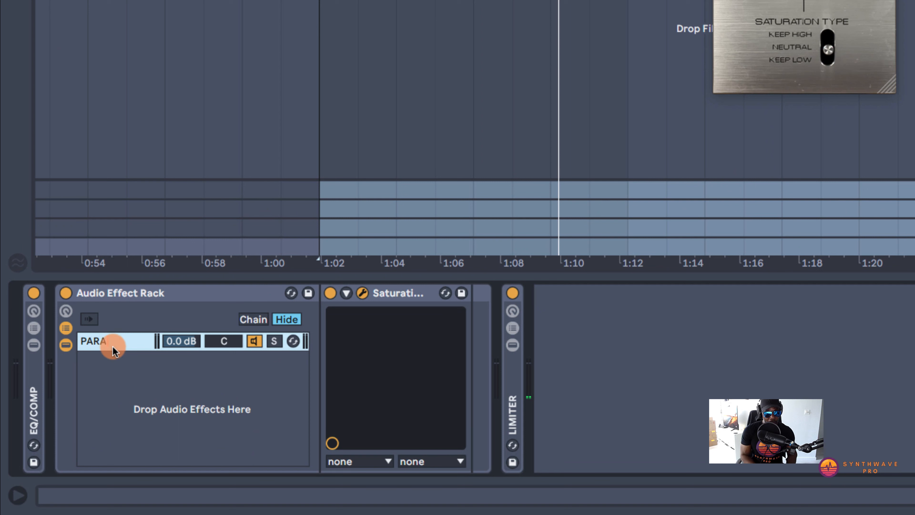
type("LLEL SAT")
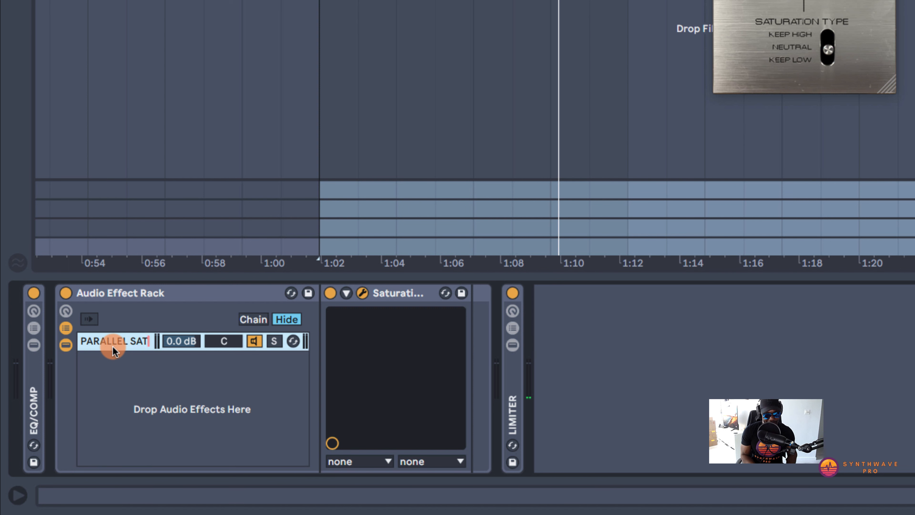
key("Return")
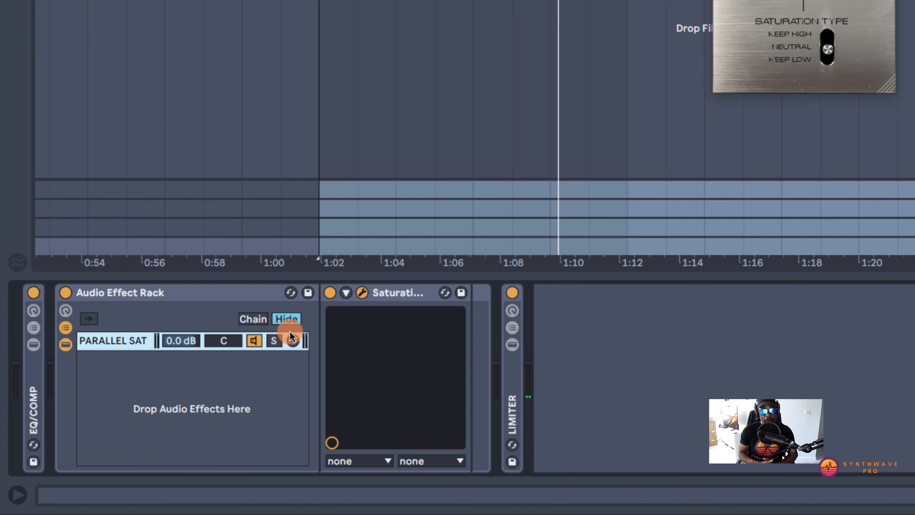
Step: Create a second, empty chain in the rack, name it NORMAL and place it above PARALLEL SAT
right_click(146, 380)
left_click(172, 391)
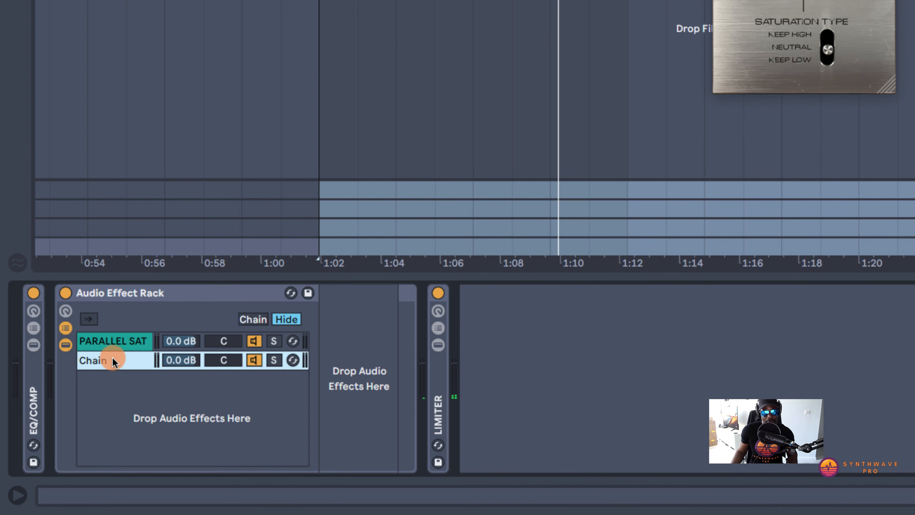
key("ctrl+r")
type("NORMA")
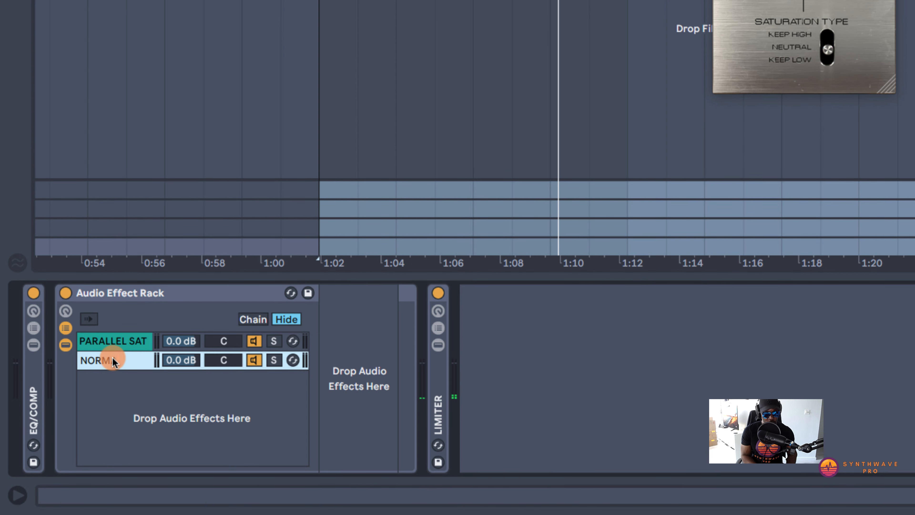
type("L")
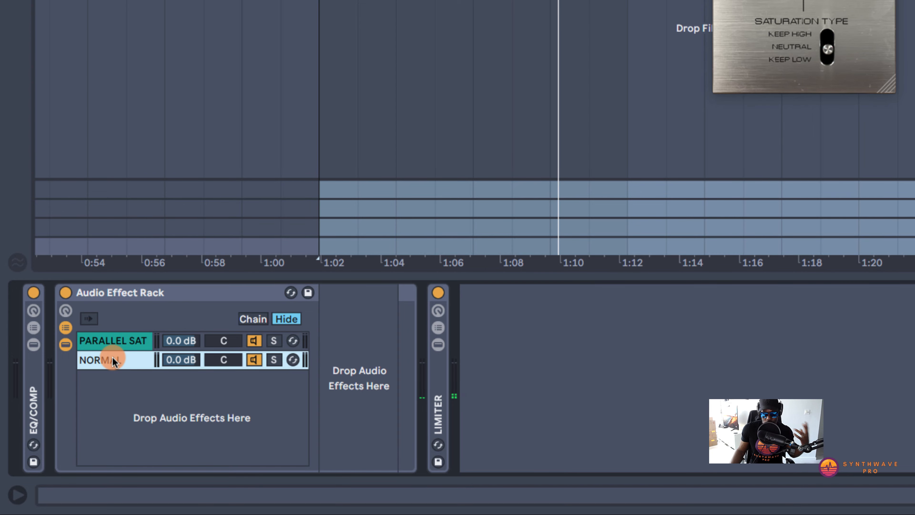
left_click_drag(113, 357, 114, 337)
Step: Play the loop with the NORMAL chain soloed, then solo the PARALLEL SAT chain
left_click(163, 410)
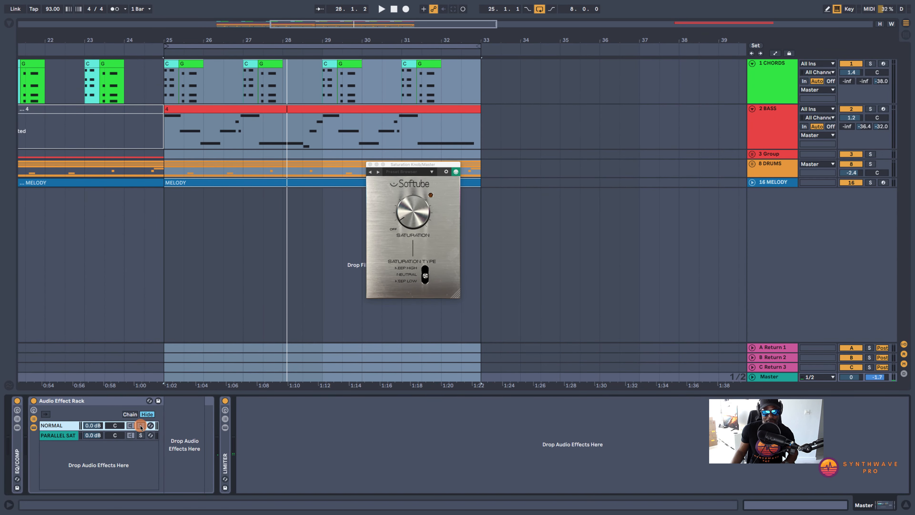
key("space")
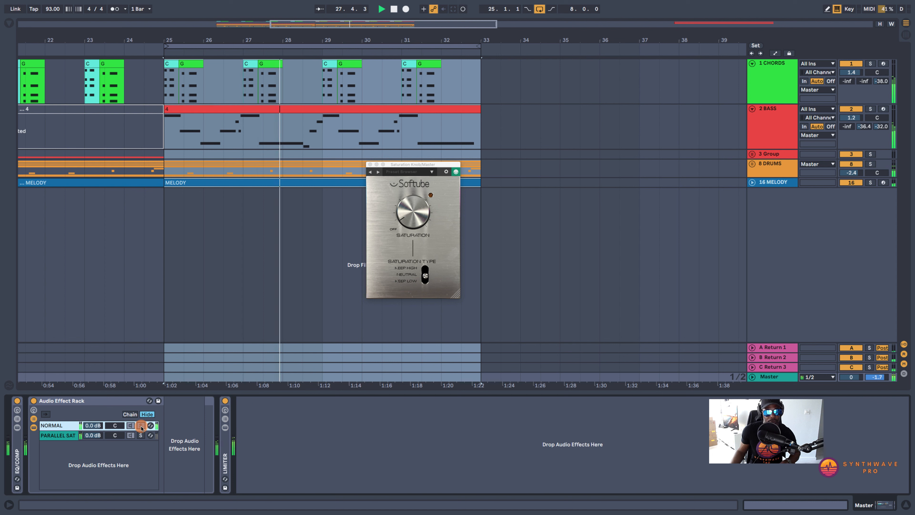
left_click(139, 435)
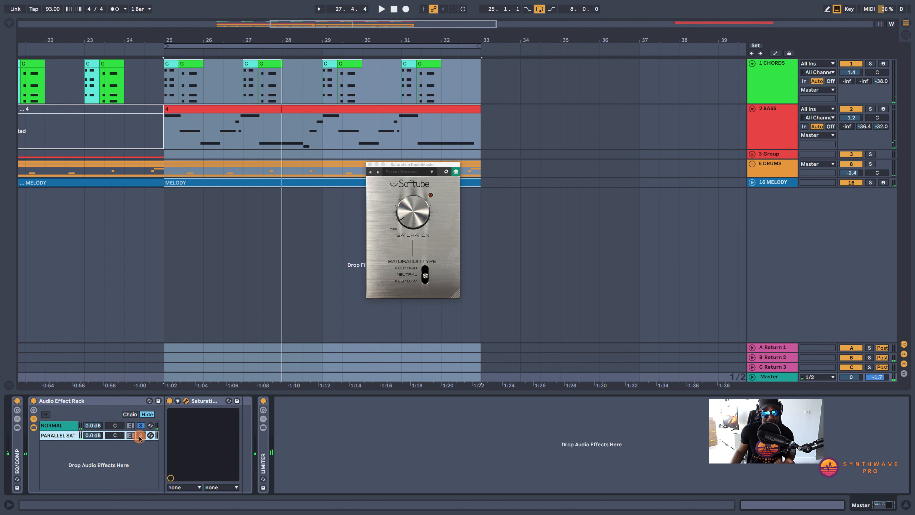
Step: With only PARALLEL SAT soloed, raise its Saturation knob to just past the halfway mark and audition the loop
left_click(64, 436)
left_click(289, 370)
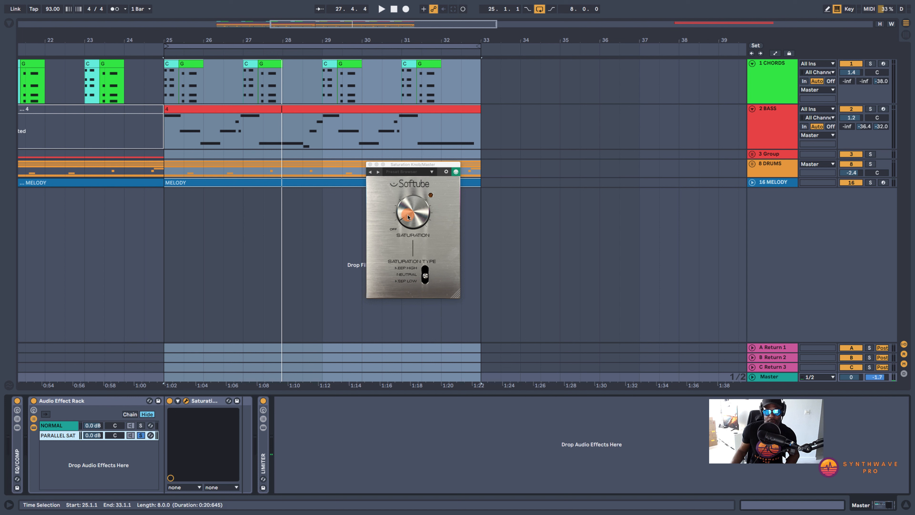
left_click_drag(408, 217, 414, 189)
key("space")
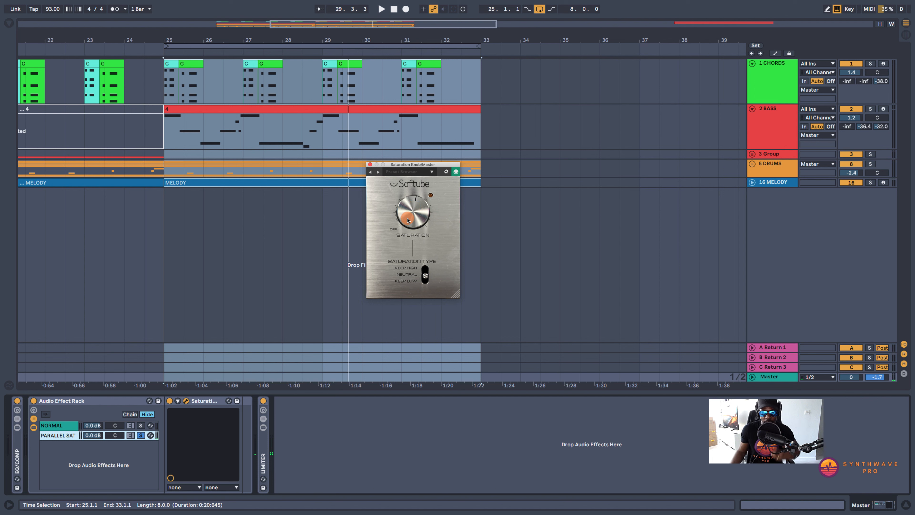
Step: Unsolo PARALLEL SAT and blend it in from silence during playback, raising its chain volume to -11.0 dB
left_click(141, 436)
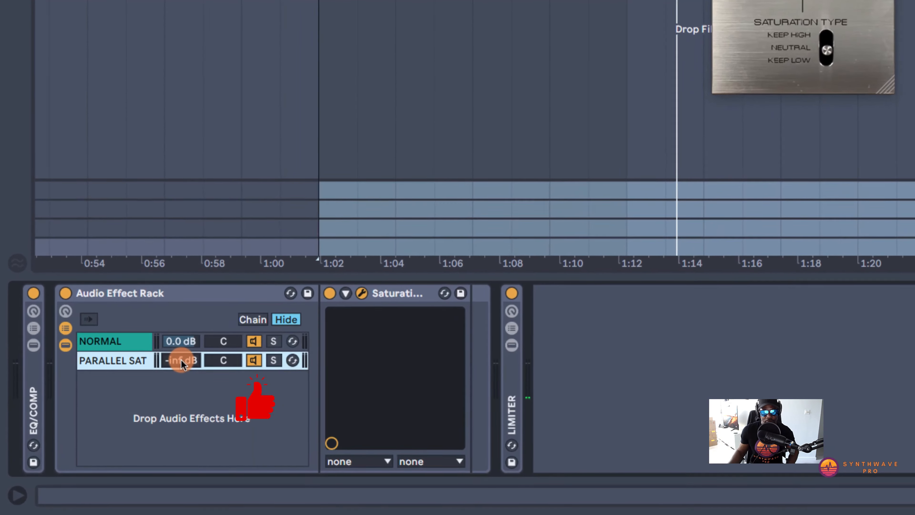
key("space")
left_click_drag(94, 435, 93, 434)
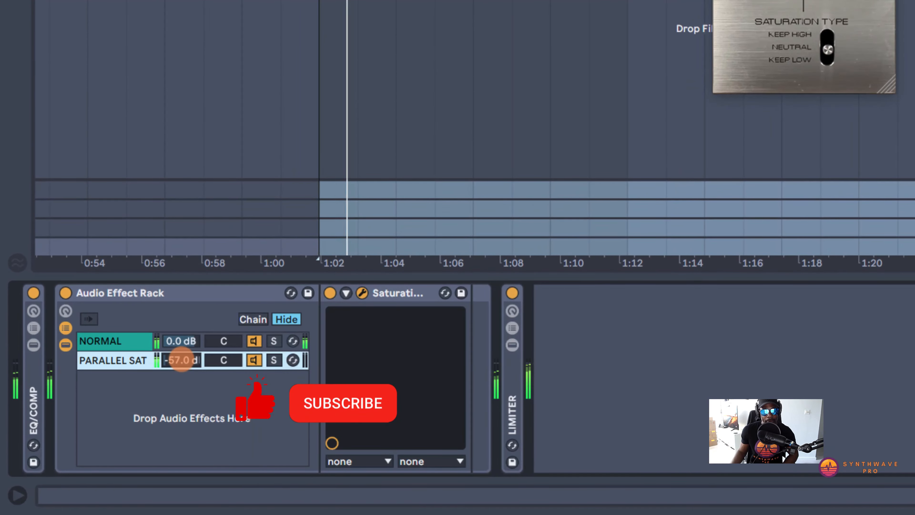
left_click_drag(181, 360, 181, 359)
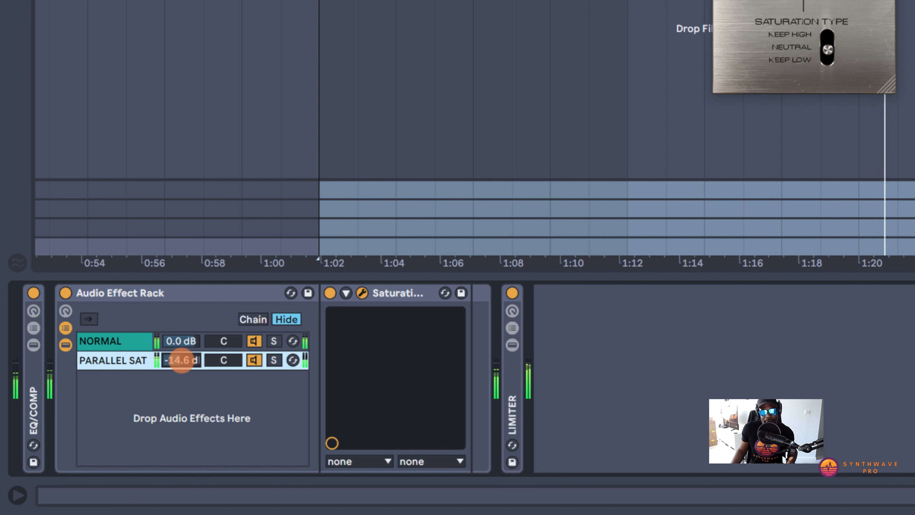
left_click_drag(181, 360, 180, 360)
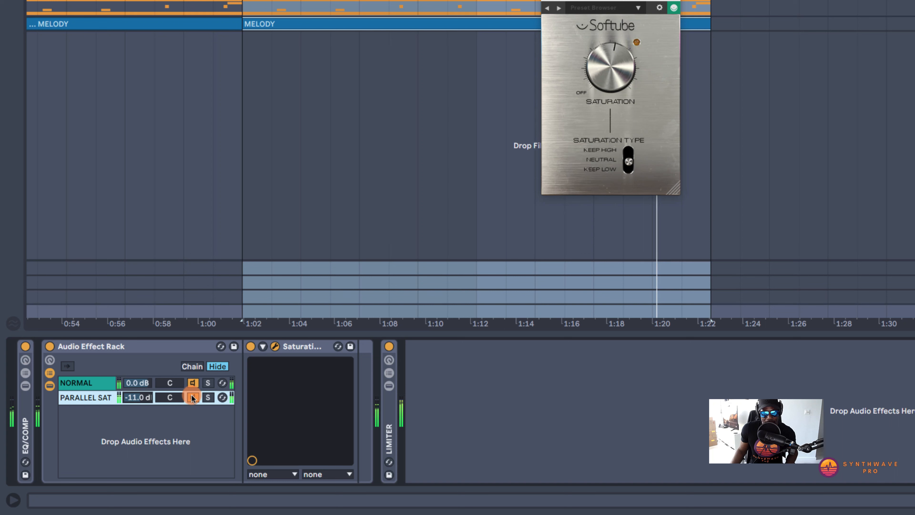
Step: Compare the mix with the PARALLEL SAT chain off and on, and lower its volume to -14.0 dB
left_click(193, 397)
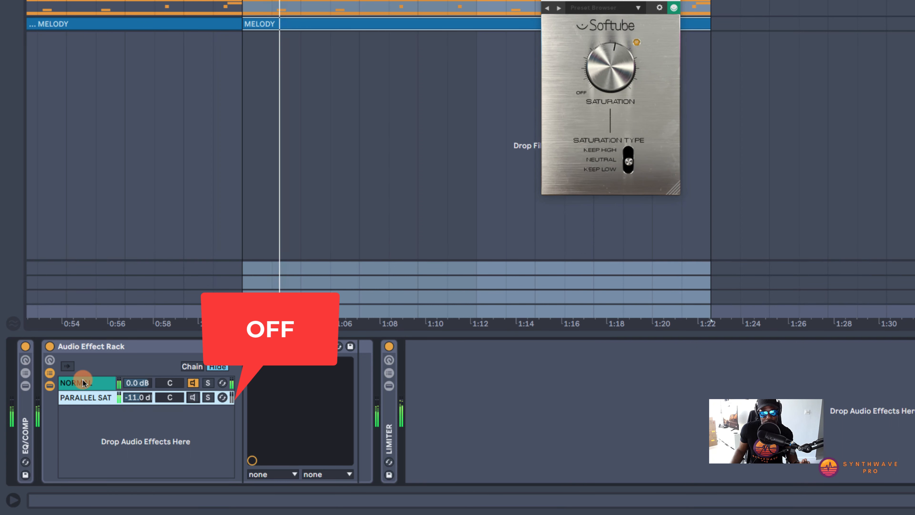
left_click(193, 397)
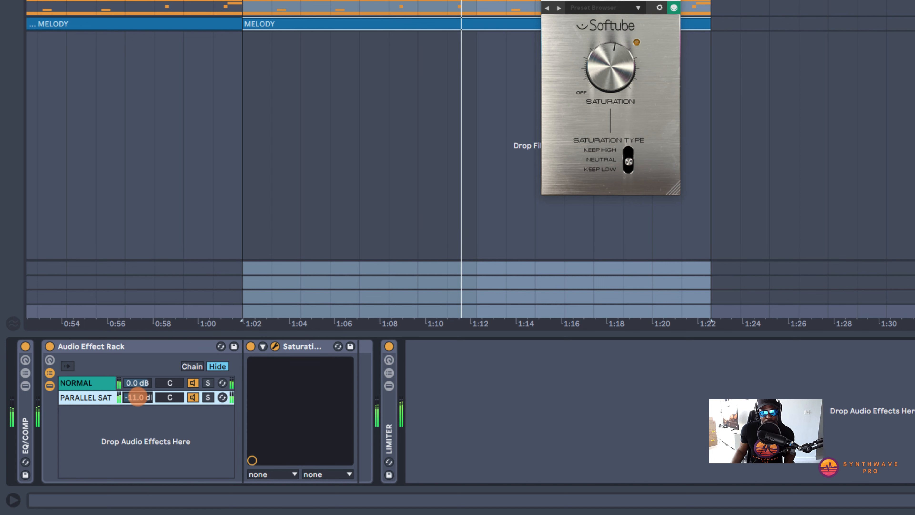
left_click_drag(137, 396, 138, 399)
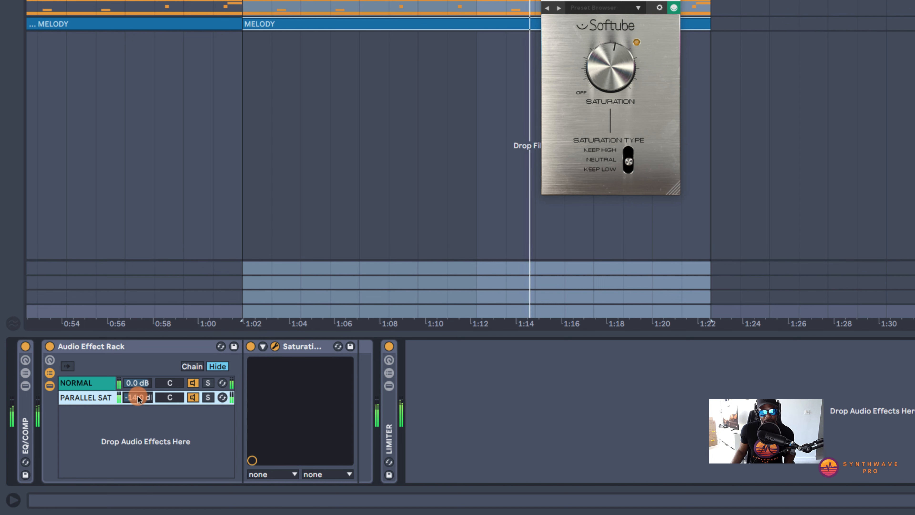
left_click(193, 397)
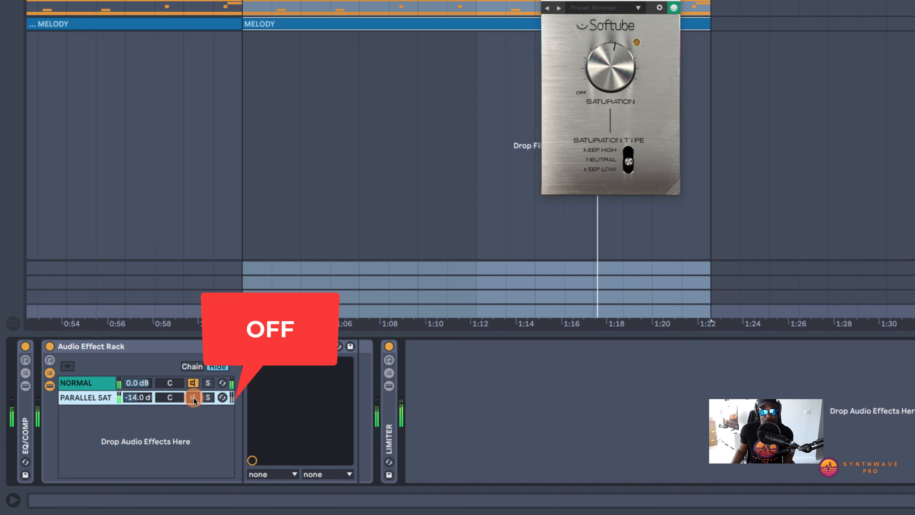
left_click(193, 397)
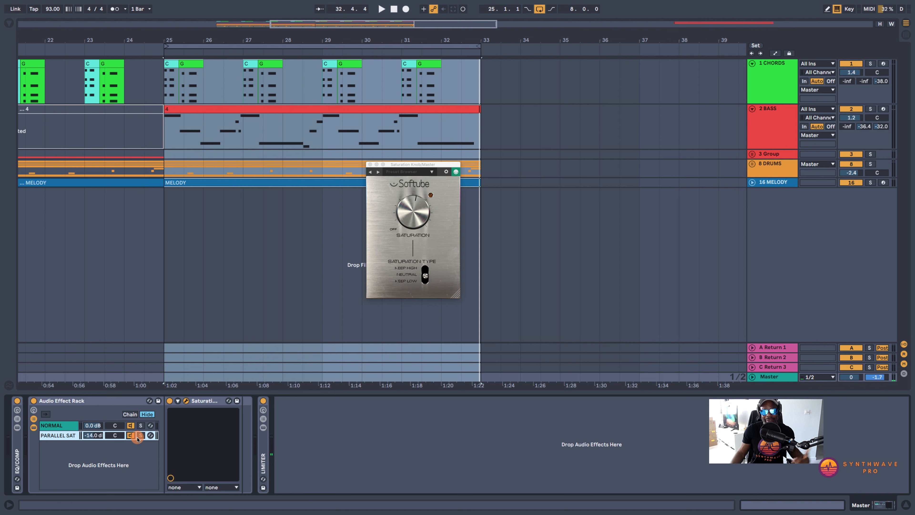
Step: Play the loop, switch PARALLEL SAT off and on, and set its chain volume to -15.0 dB
key("space")
left_click(129, 435)
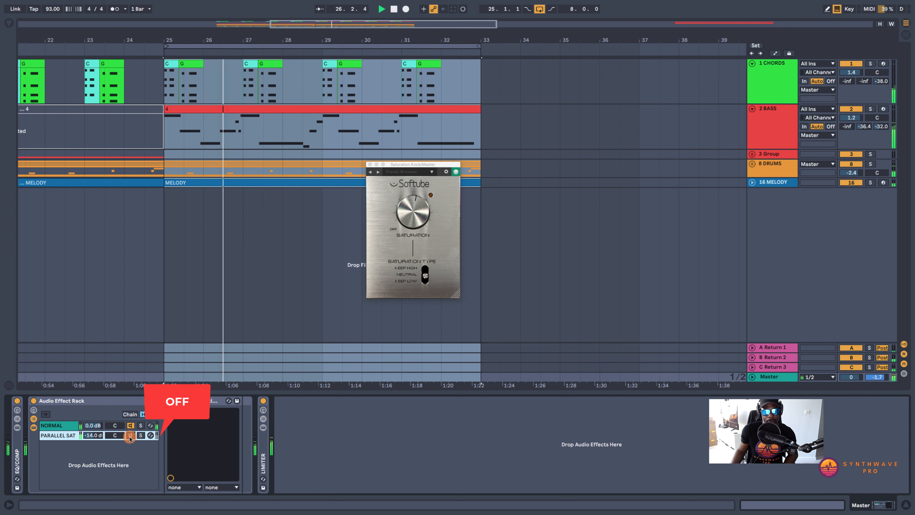
left_click(130, 436)
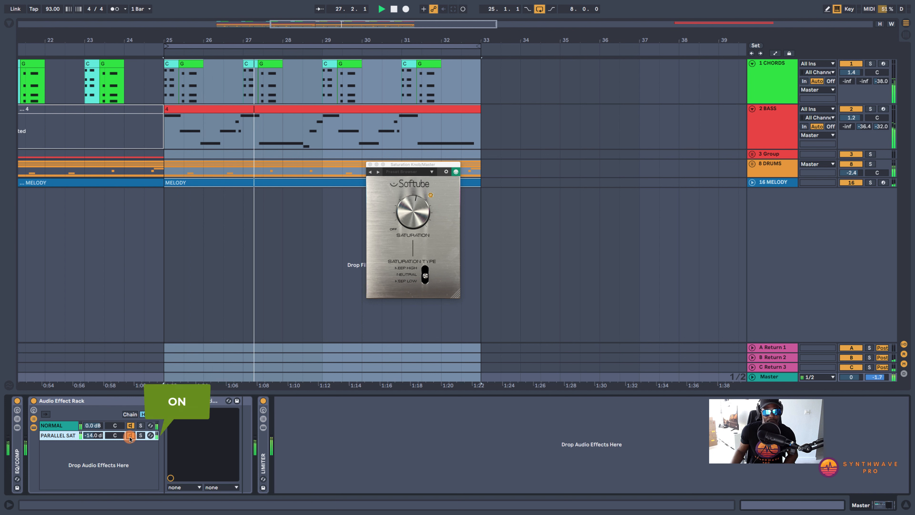
left_click_drag(93, 435, 93, 435)
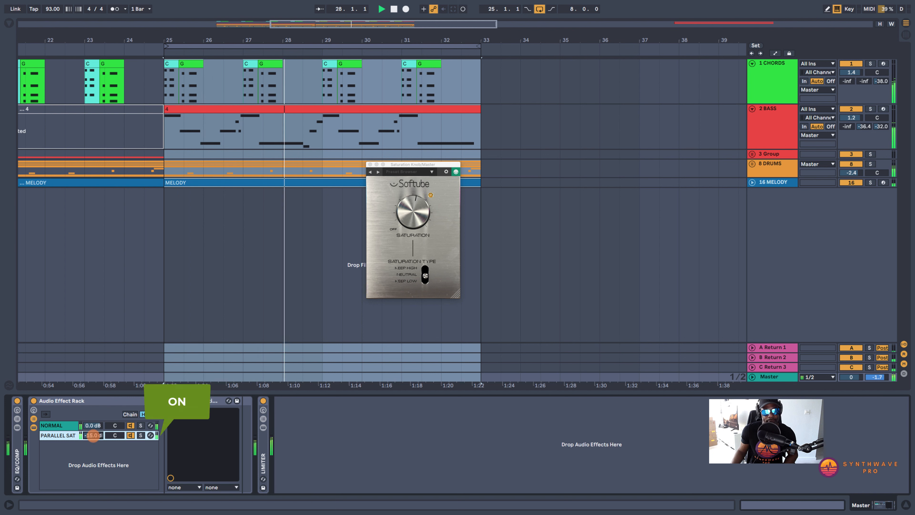
Step: Listen to the mix without and with PARALLEL SAT, solo the chain briefly, and leave both chains active
left_click(130, 435)
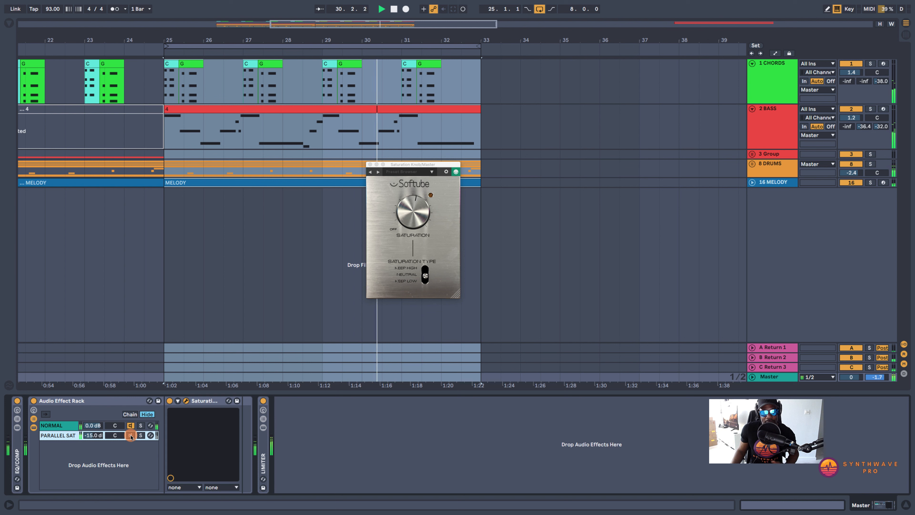
left_click(130, 436)
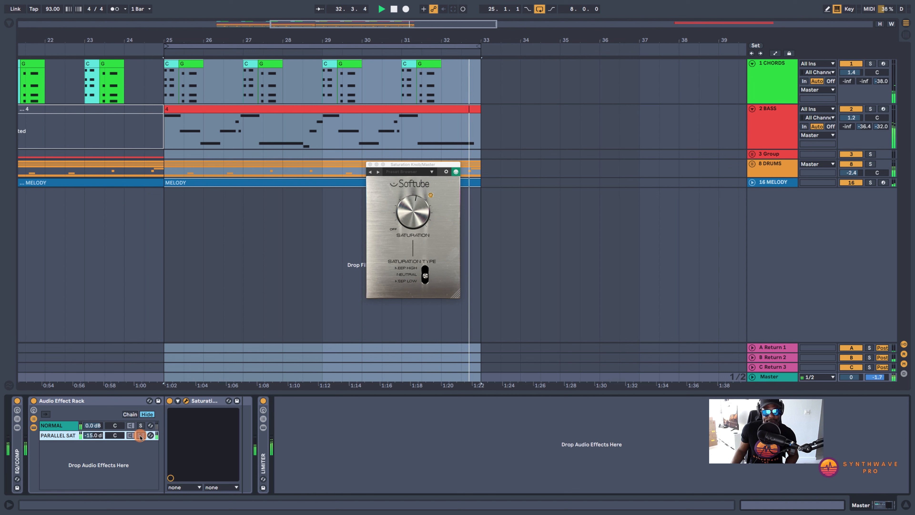
left_click(140, 436)
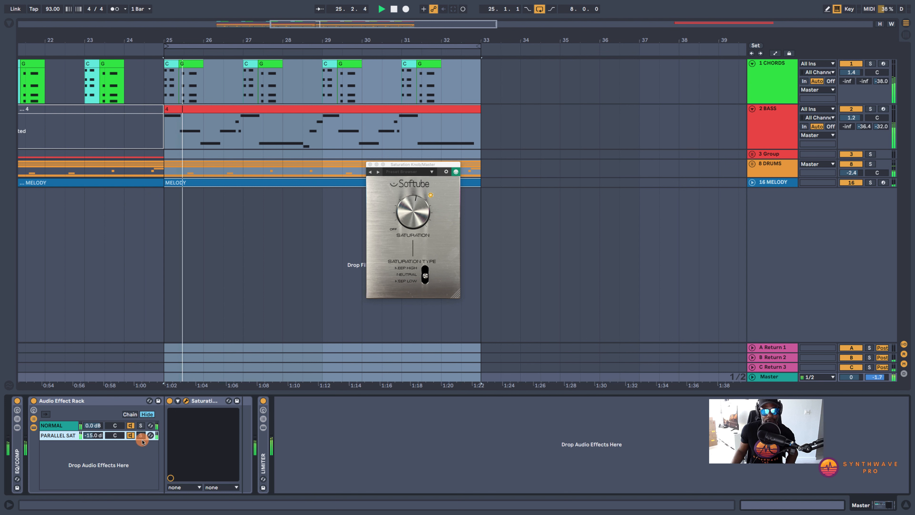